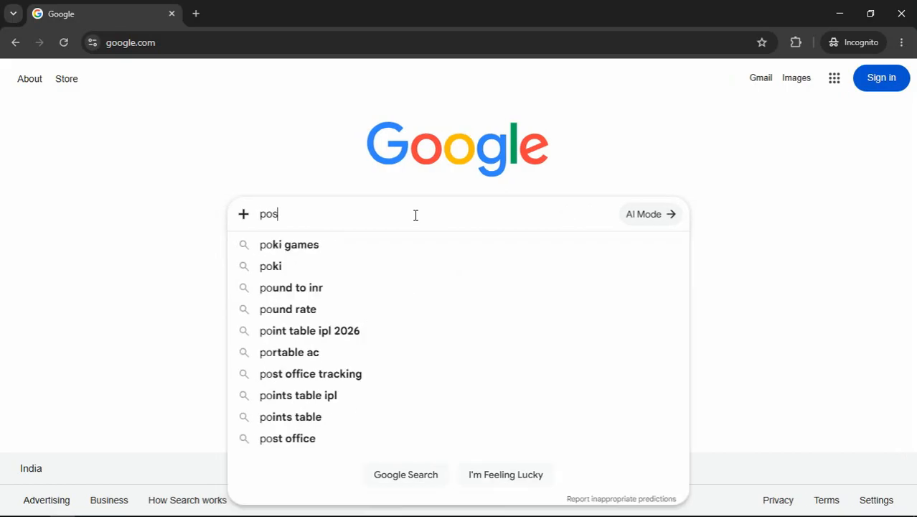
# Search Google for 'postgres' and scroll to the official PostgreSQL site result
pyautogui.press('BackSpace')
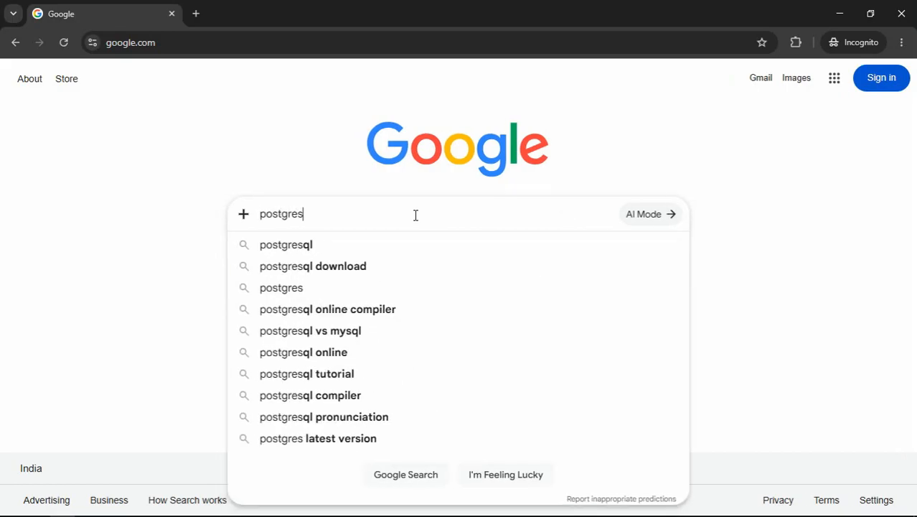
pyautogui.press('Return')
pyautogui.scroll(-3, 549, 294)
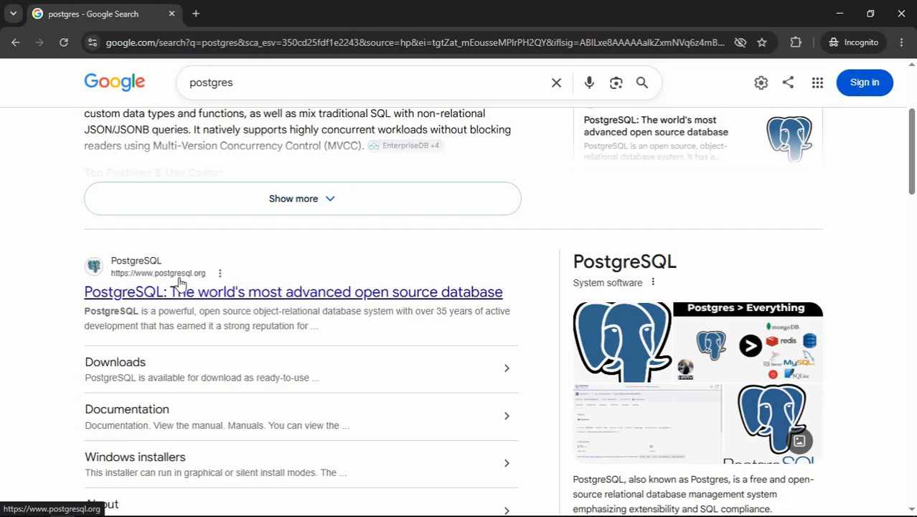
# Go from postgresql.org's Download page through Windows installers to the EDB installer download page
pyautogui.click(221, 301)
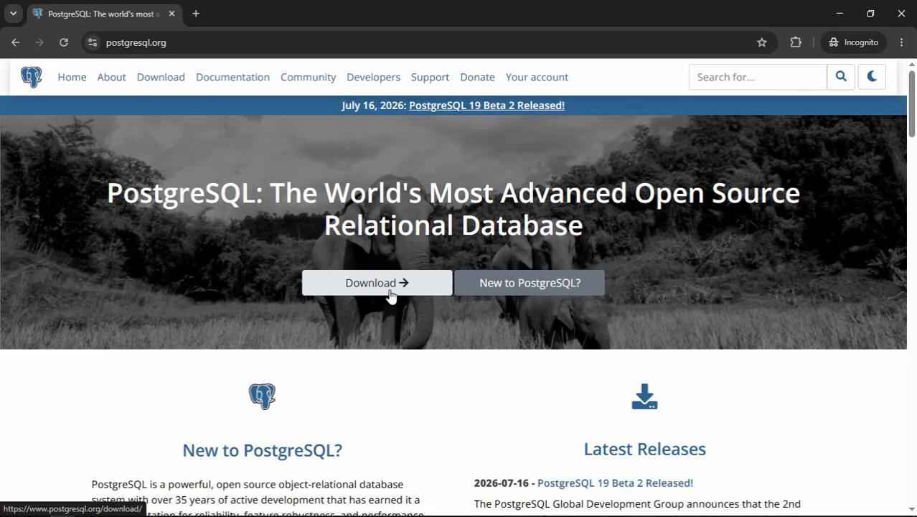
pyautogui.click(390, 297)
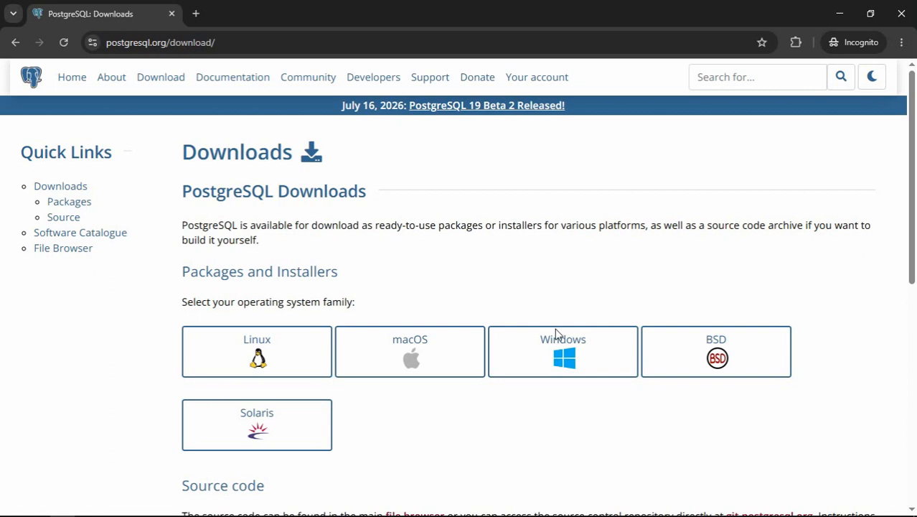
pyautogui.click(554, 353)
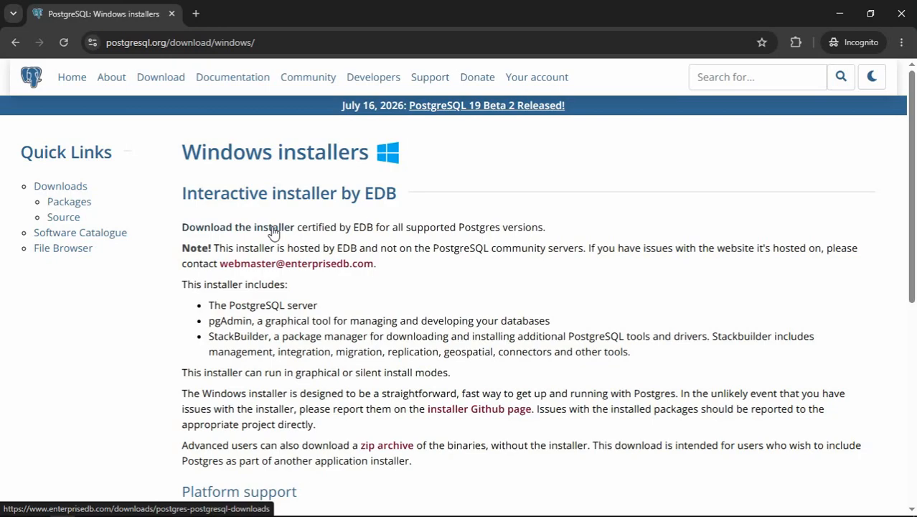
pyautogui.click(273, 228)
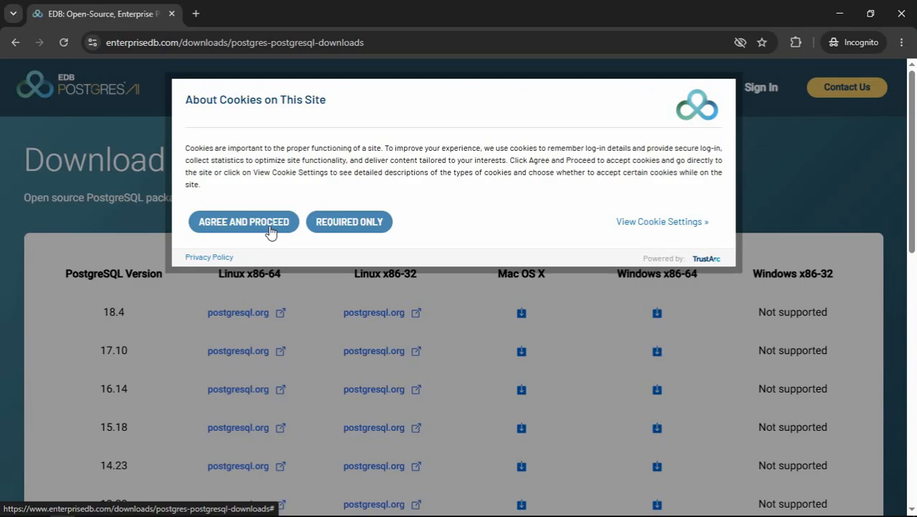
# Accept cookies, save the 18.4 Windows x86-64 installer to Desktop\postgres, and run it
pyautogui.click(267, 228)
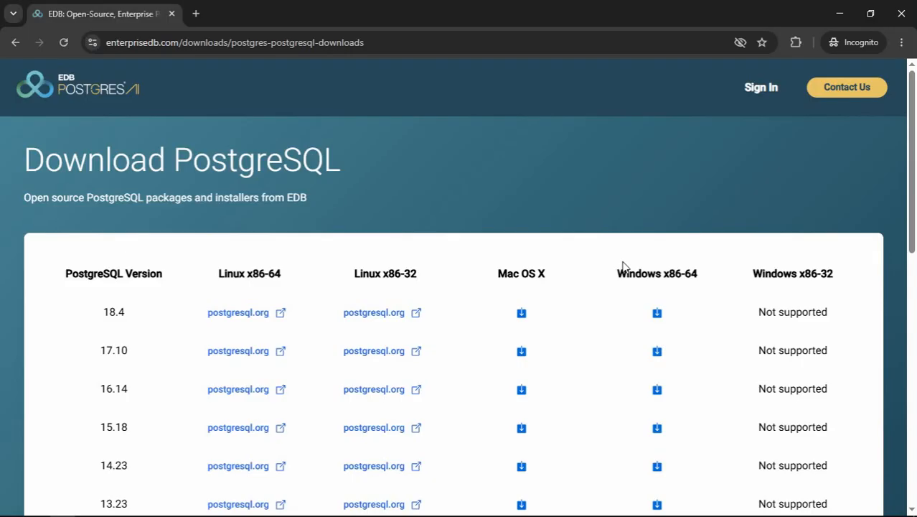
pyautogui.click(656, 313)
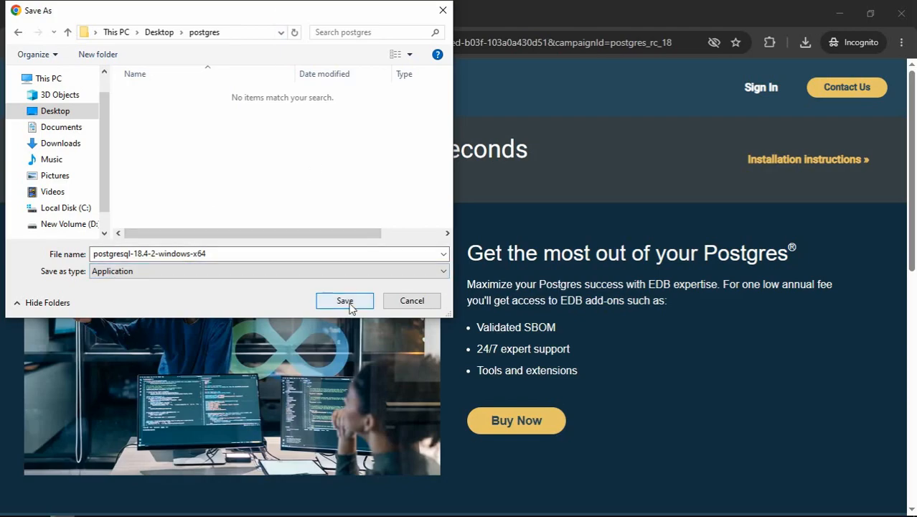
pyautogui.click(350, 304)
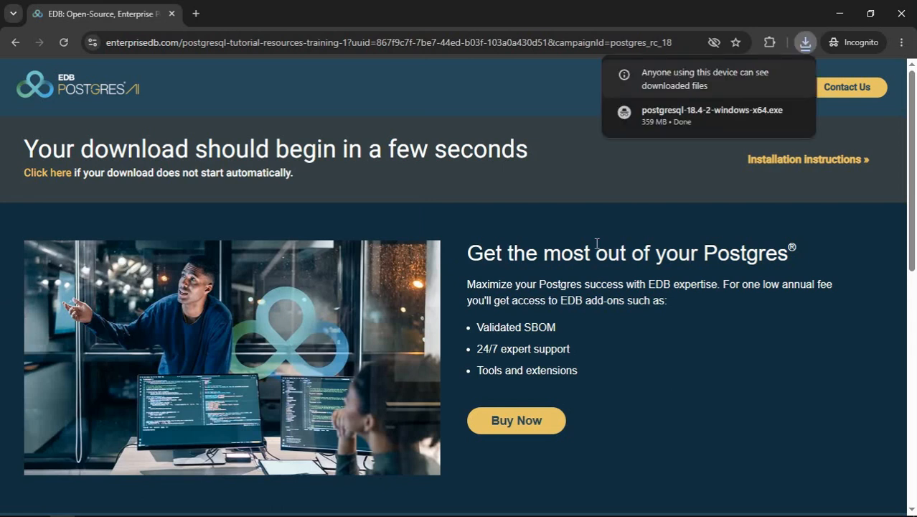
pyautogui.click(663, 115)
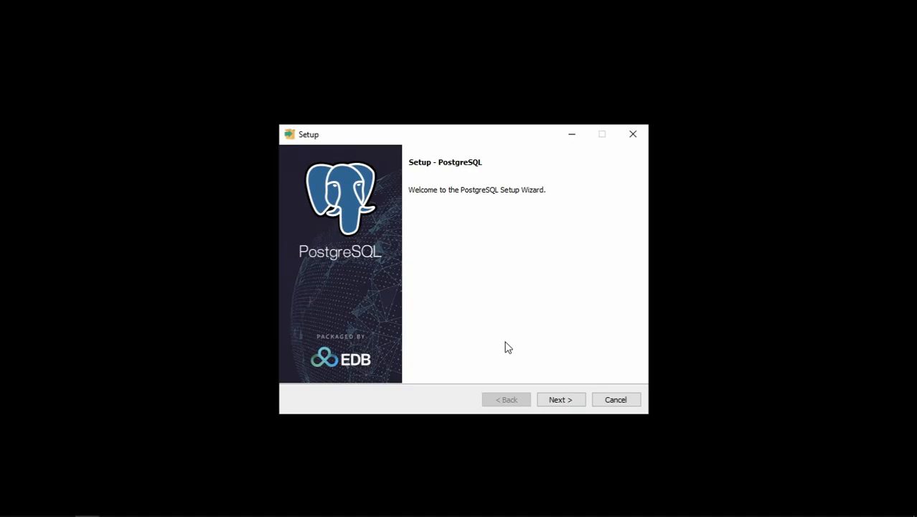
# Keep the default installation folder, all four components, and the default data directory
pyautogui.click(568, 401)
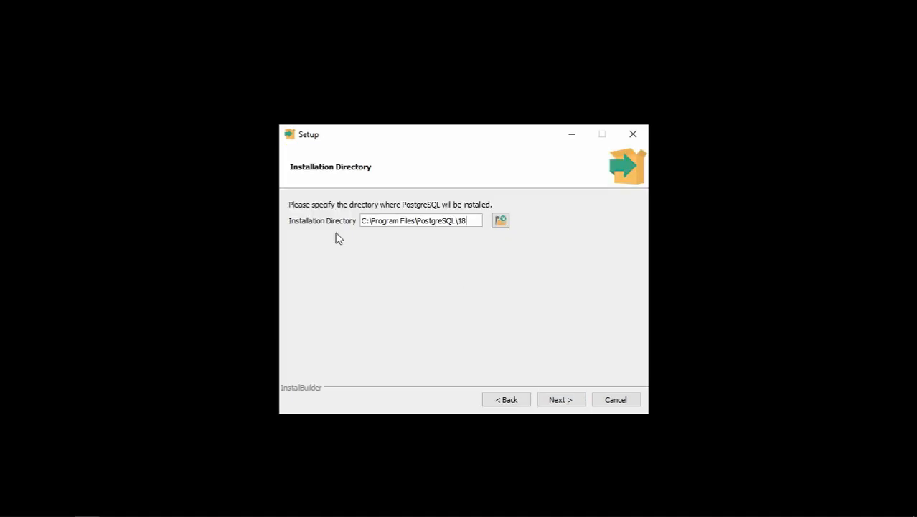
pyautogui.click(560, 400)
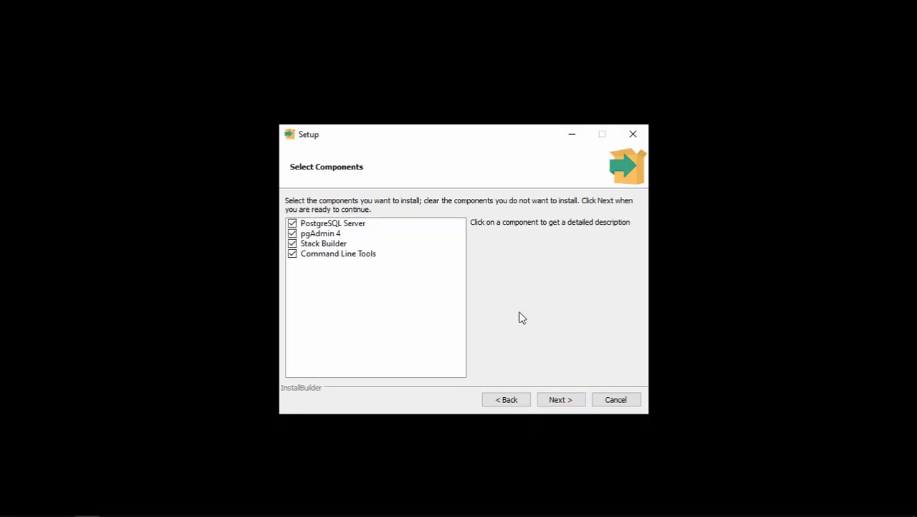
pyautogui.click(560, 399)
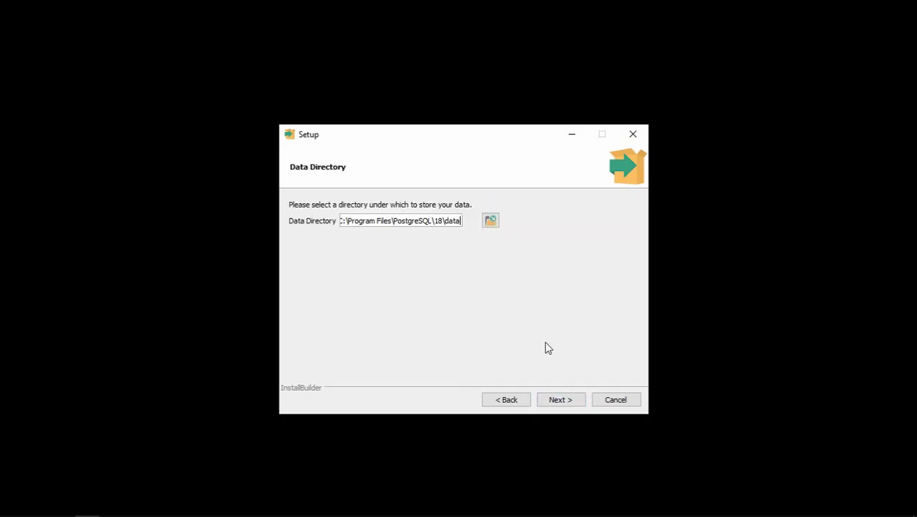
pyautogui.click(560, 400)
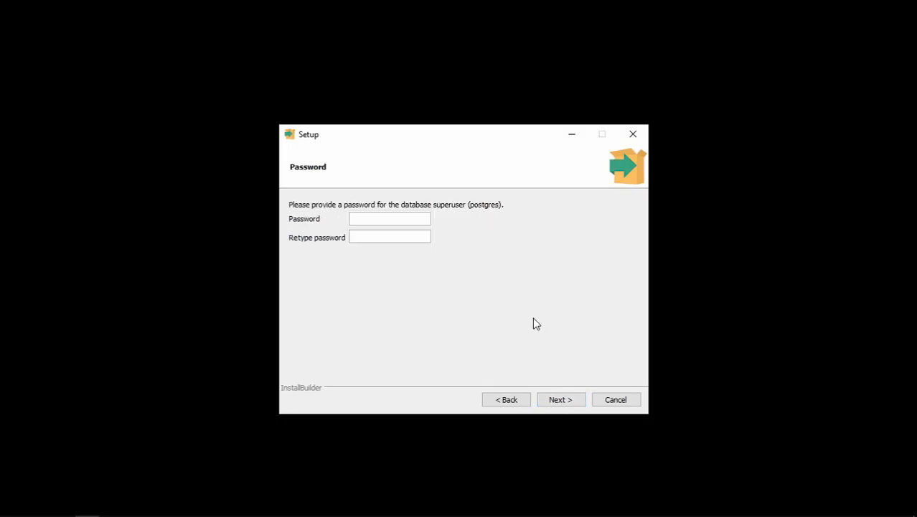
# Set and confirm the database superuser password
pyautogui.write('root1')
pyautogui.press('Tab')
pyautogui.write('root1')
pyautogui.click(558, 399)
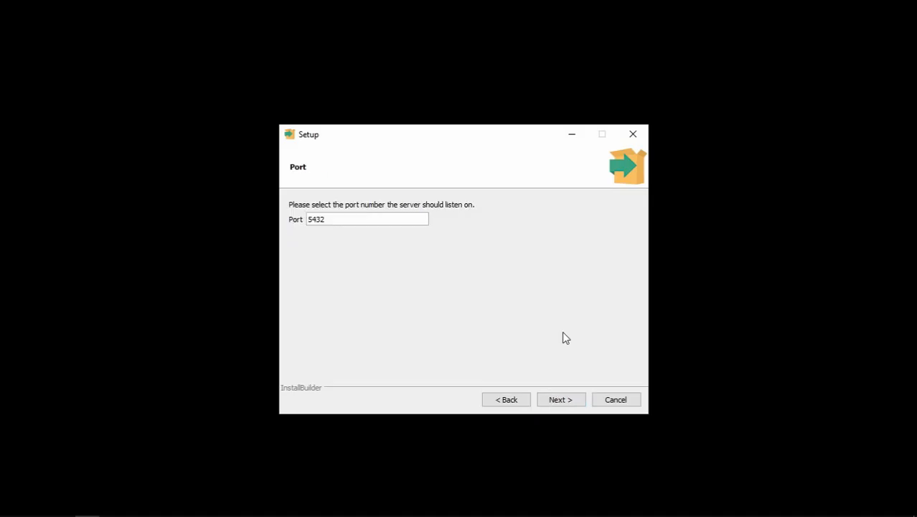
# Keep port 5432 and default locale, accept the summary, and start the installation
pyautogui.click(561, 400)
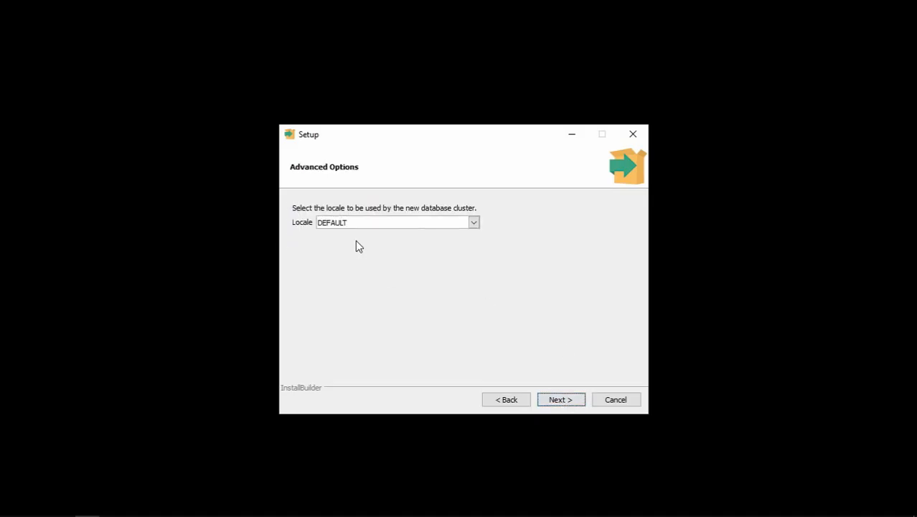
pyautogui.click(562, 400)
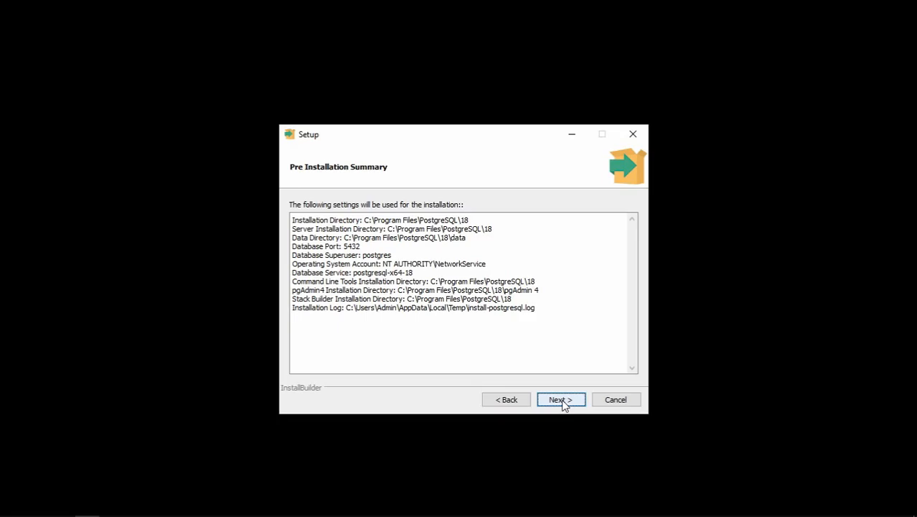
pyautogui.click(560, 400)
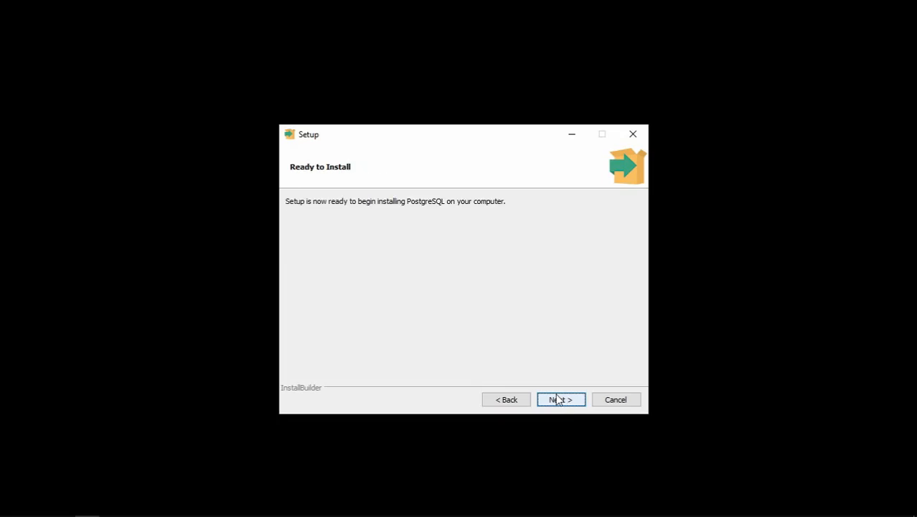
pyautogui.click(559, 400)
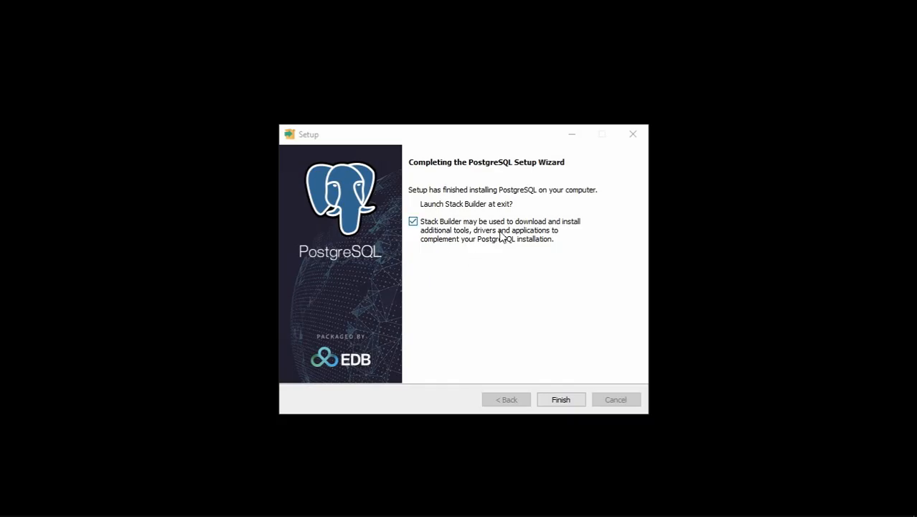
# Turn off launching Stack Builder at exit and finish the setup wizard
pyautogui.click(436, 234)
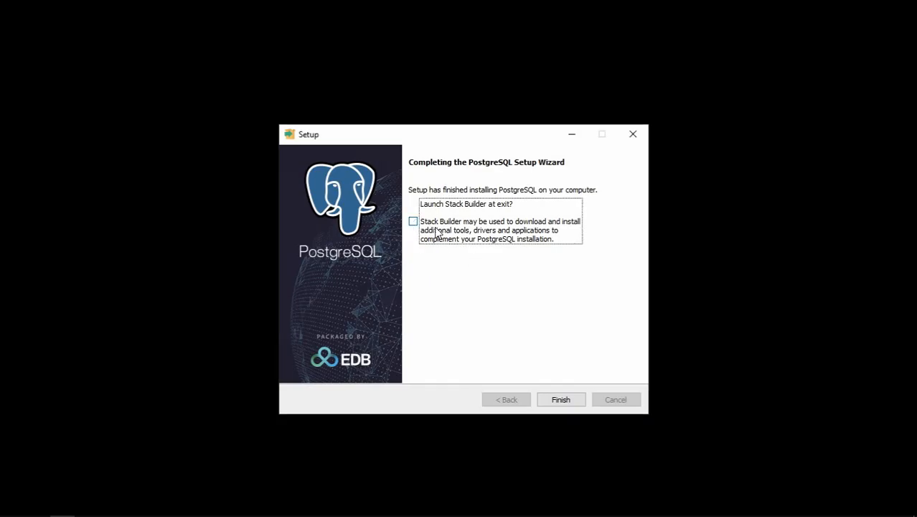
pyautogui.click(561, 399)
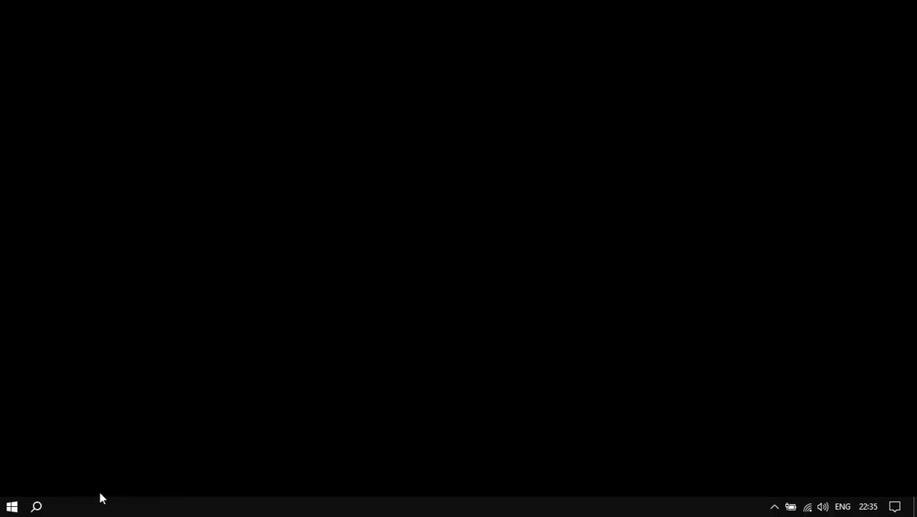
# Launch pgAdmin 4 from Windows search and expand Servers to reach the PostgreSQL 18 login
pyautogui.click(37, 506)
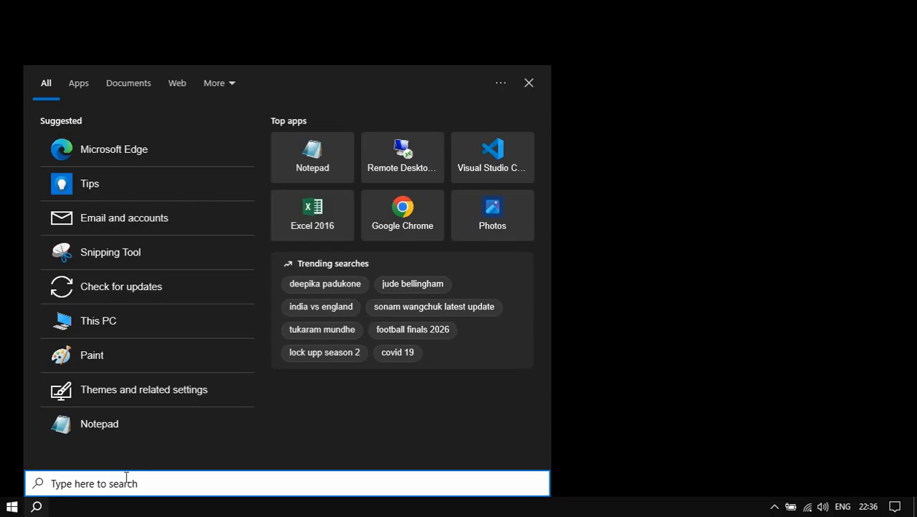
pyautogui.write('pgadmin')
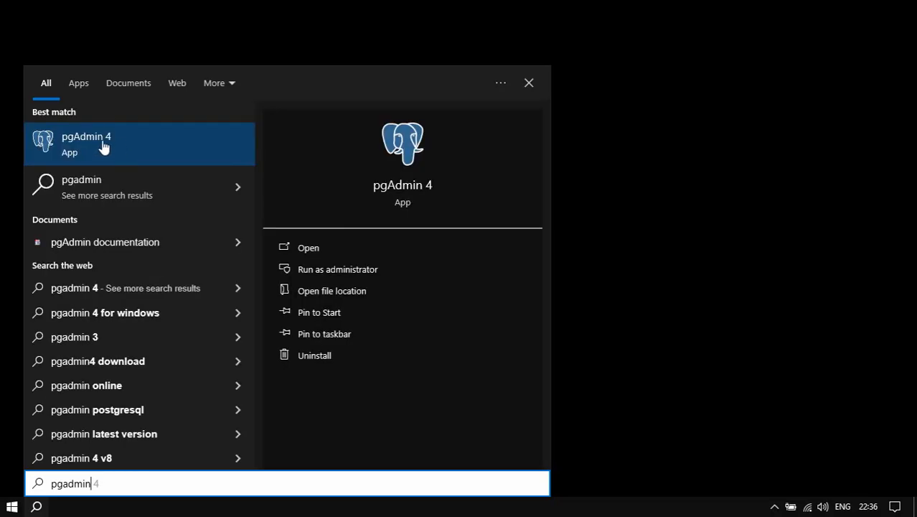
pyautogui.click(102, 147)
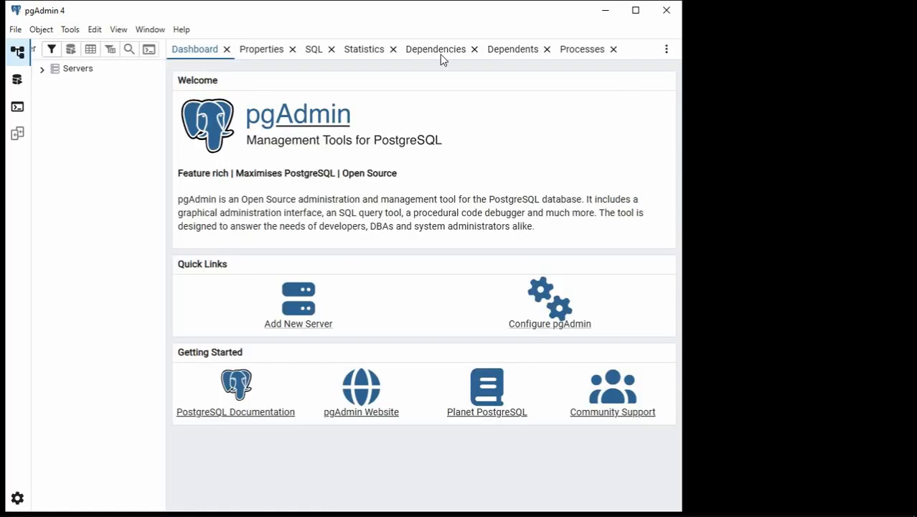
pyautogui.moveTo(452, 13); pyautogui.dragTo(546, 5)
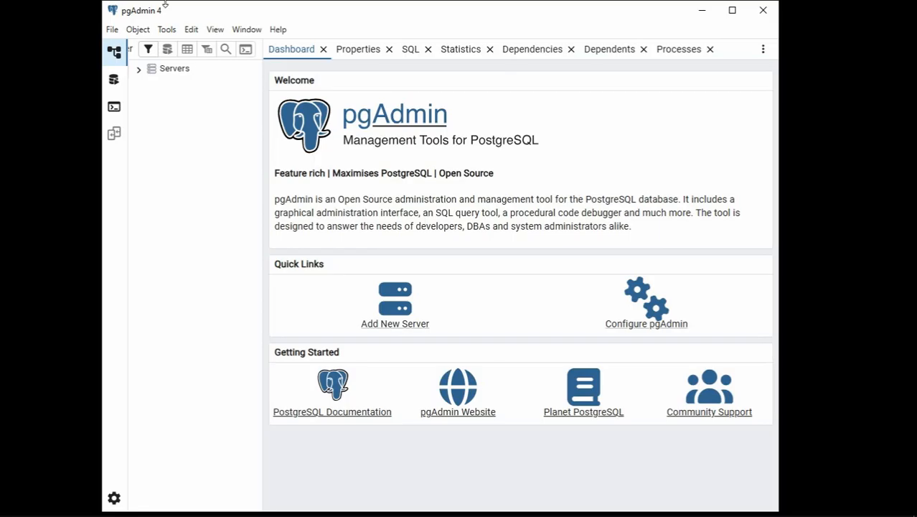
pyautogui.click(138, 70)
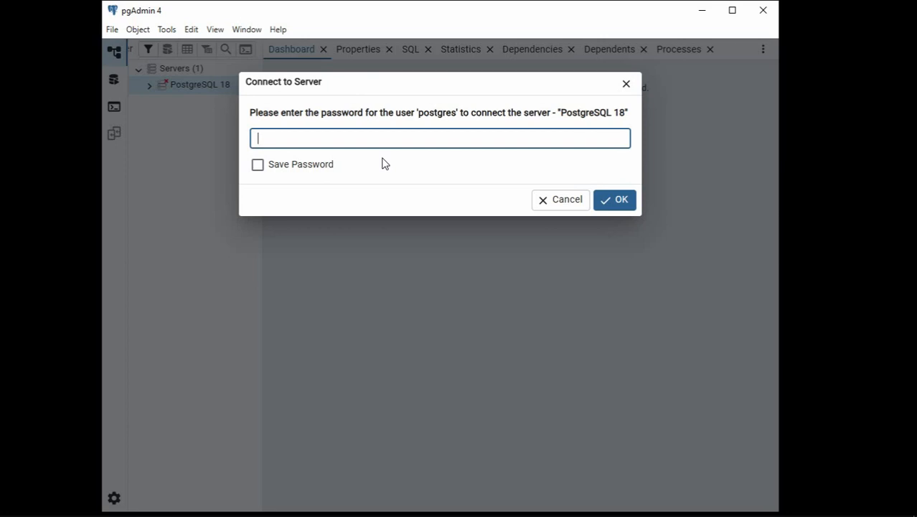
# Enter the postgres user's password to connect, then expand Databases and the postgres database
pyautogui.write('12345')
pyautogui.click(612, 205)
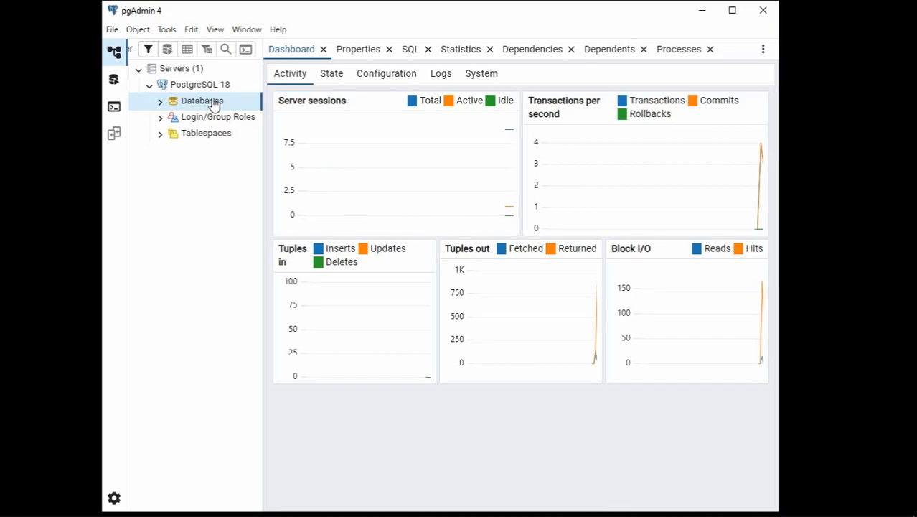
pyautogui.click(159, 102)
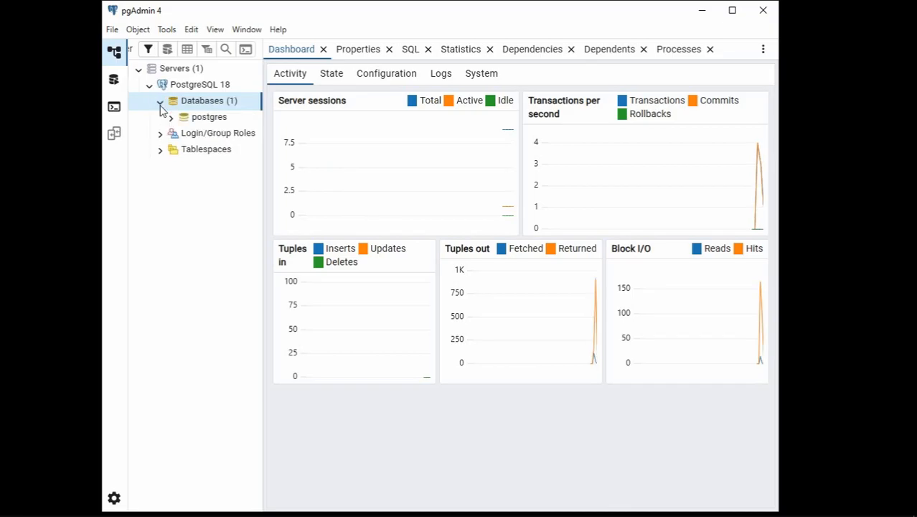
pyautogui.click(194, 116)
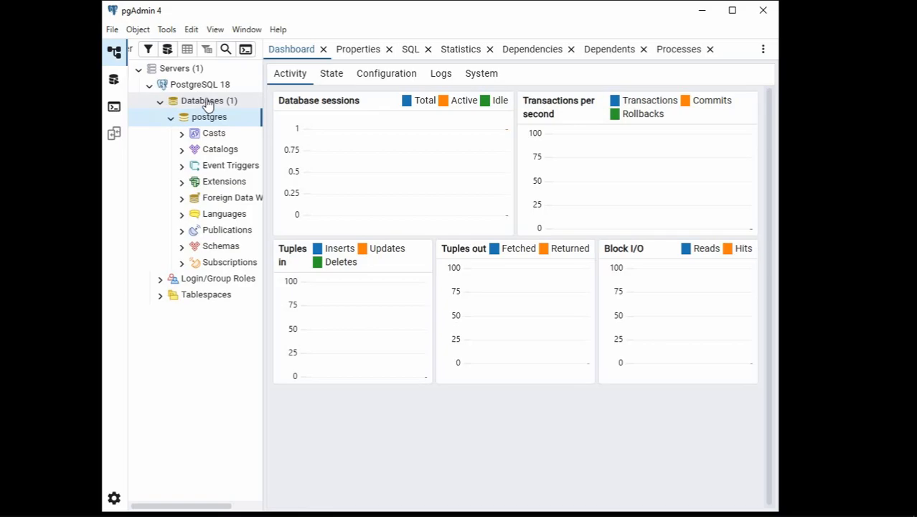
pyautogui.rightClick(206, 102)
# Create a new database named 'test' from the Databases context menu and save it
pyautogui.moveTo(231, 113)
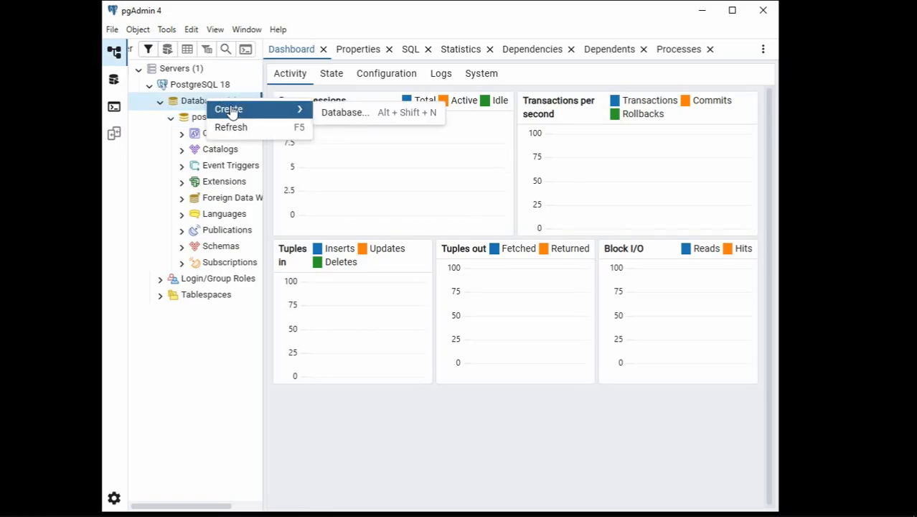
pyautogui.click(371, 117)
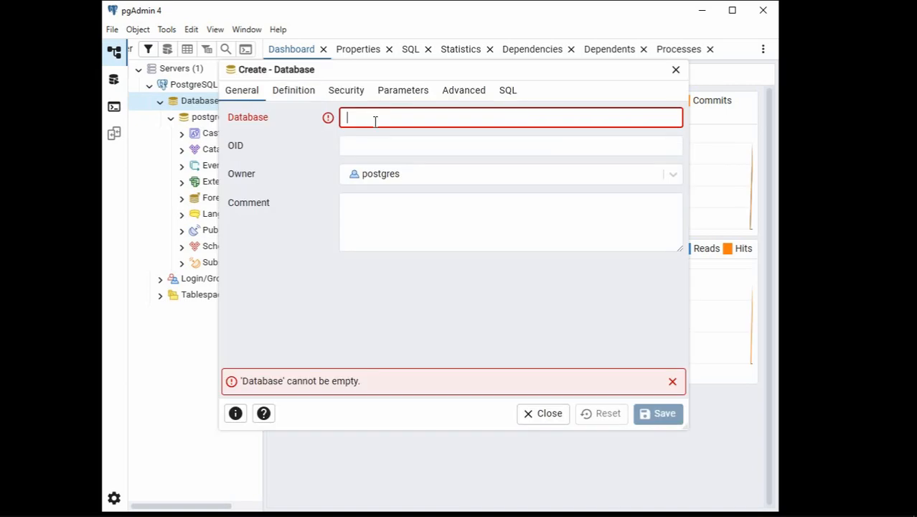
pyautogui.write('test')
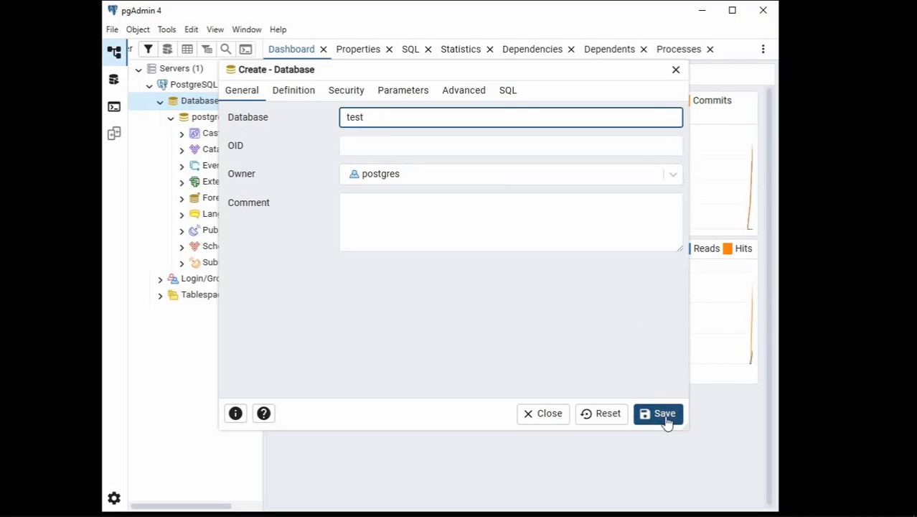
pyautogui.click(666, 422)
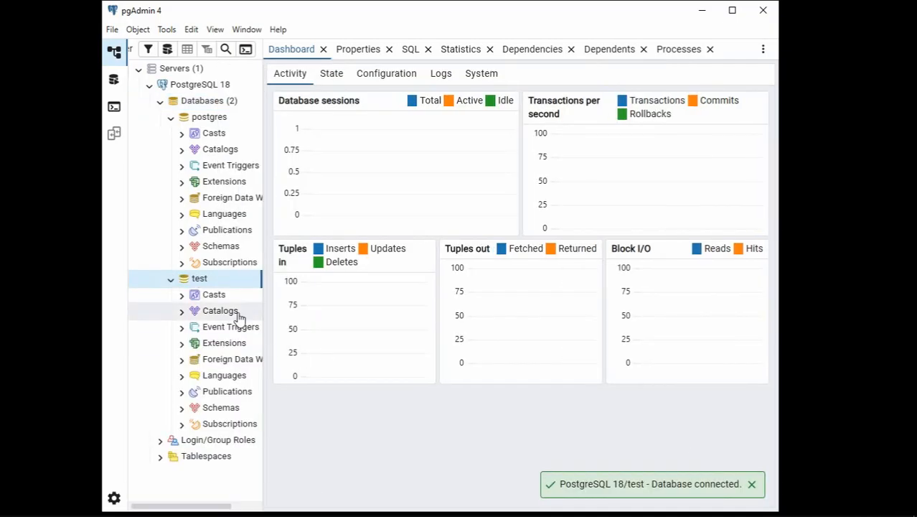